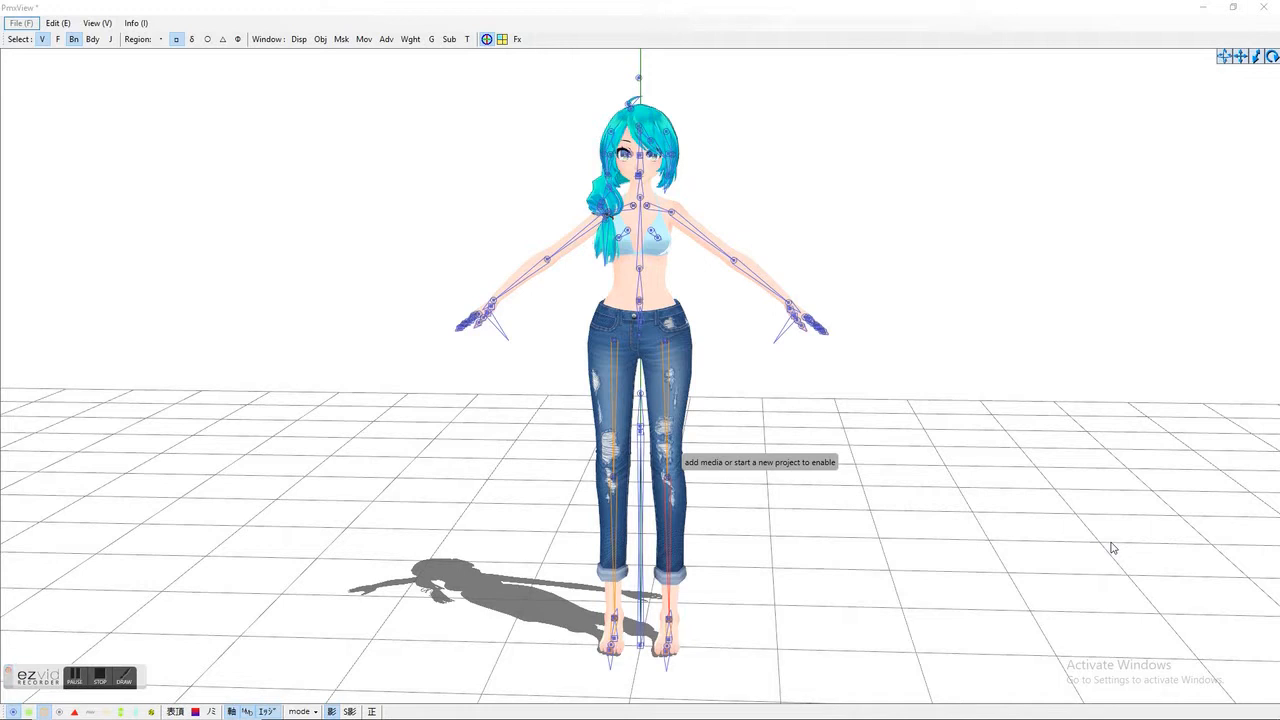
right_click_drag(781, 455, 784, 444)
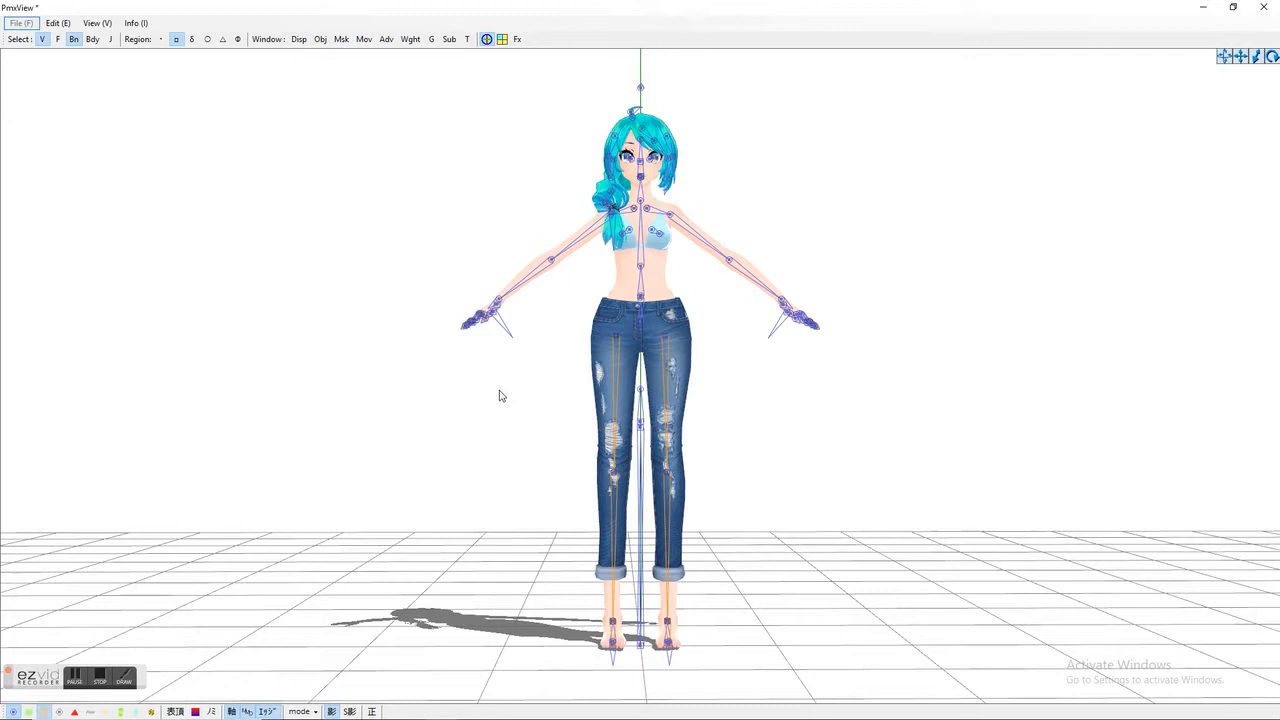
left_click(341, 39)
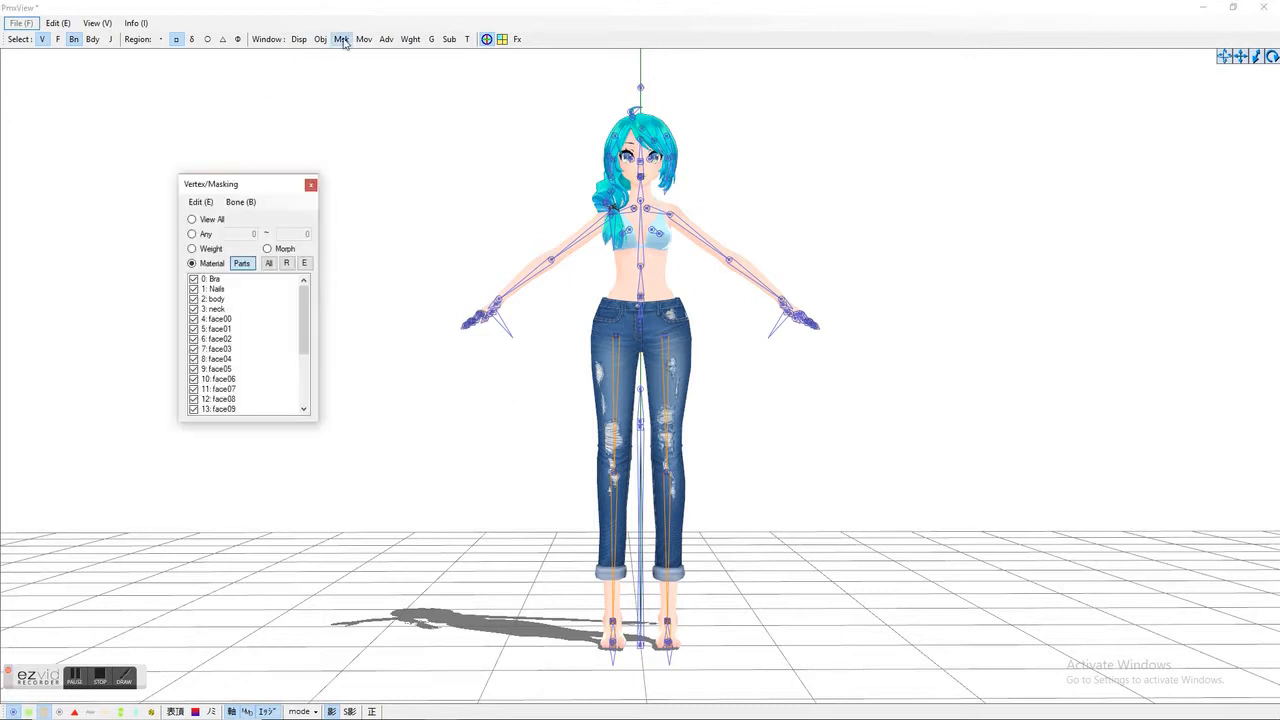
left_click(341, 39)
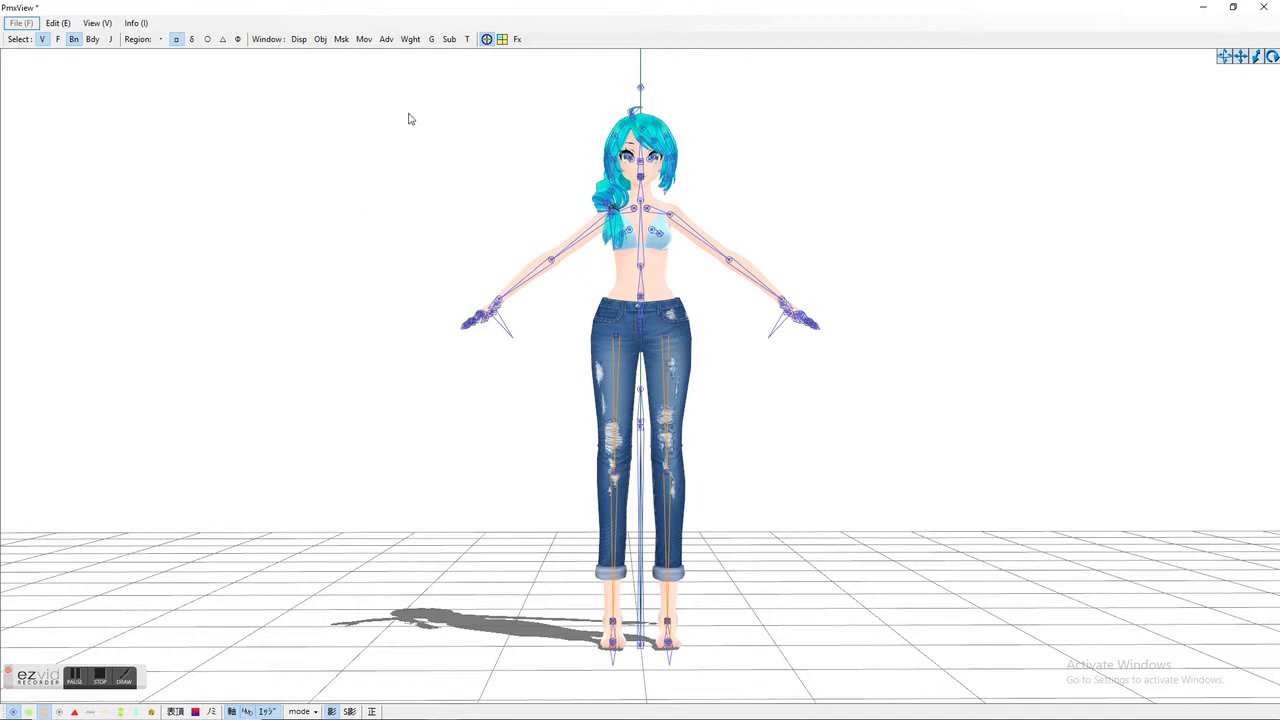
Step: Preview the model in the transform view by playing its physics and motion, examine how the legs bend, and close the preview
left_click(466, 39)
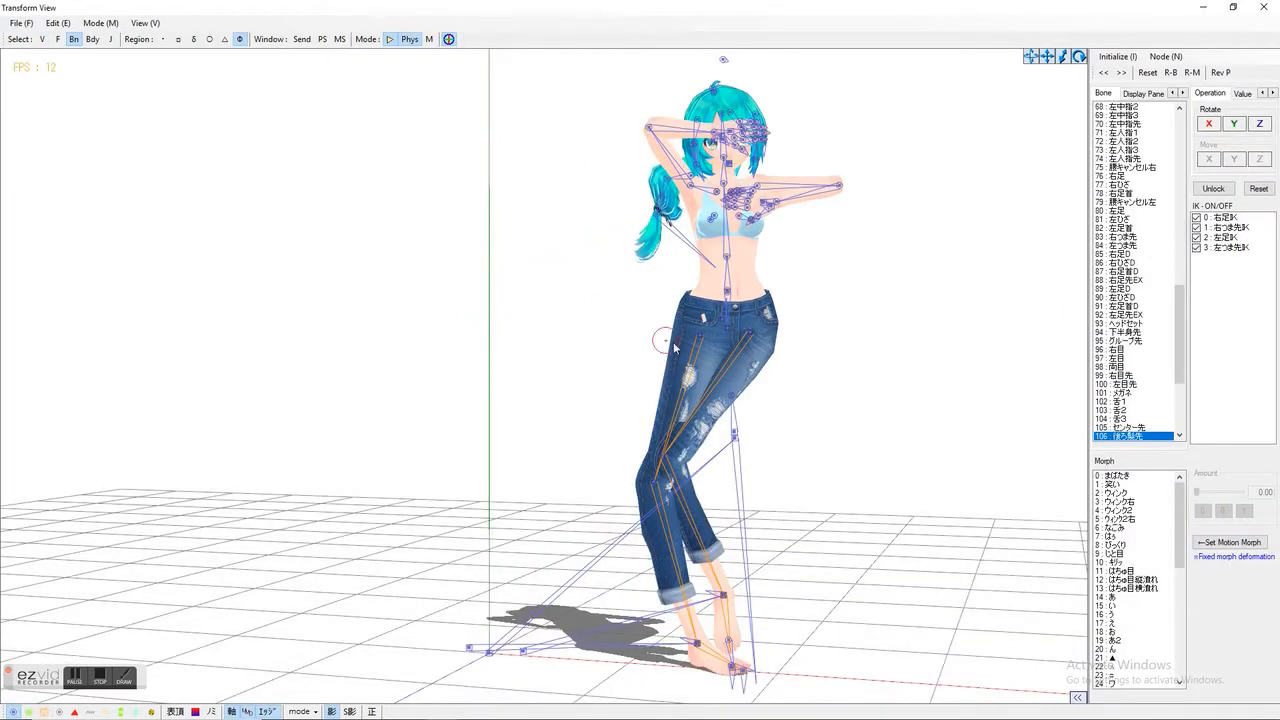
mouse_move(866, 366)
right_mouse_down()
mouse_move(756, 368)
mouse_move(854, 363)
right_mouse_up()
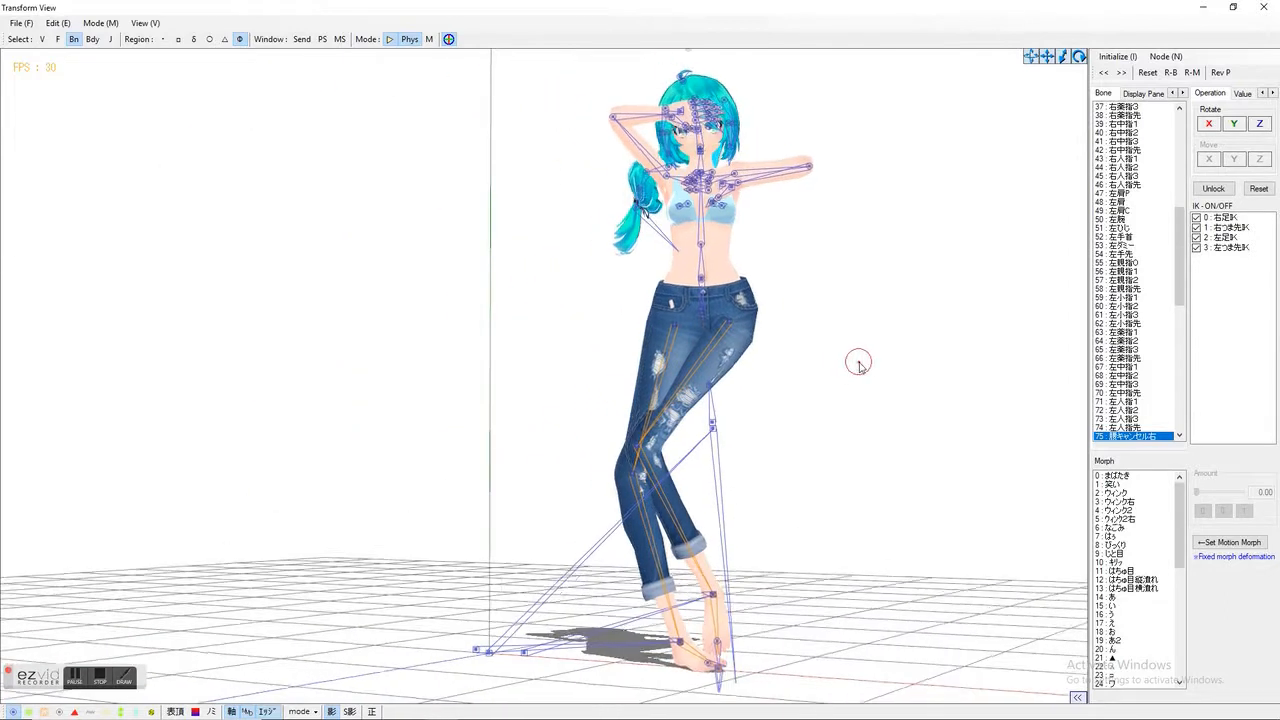
left_click(391, 40)
right_click_drag(743, 474, 811, 459)
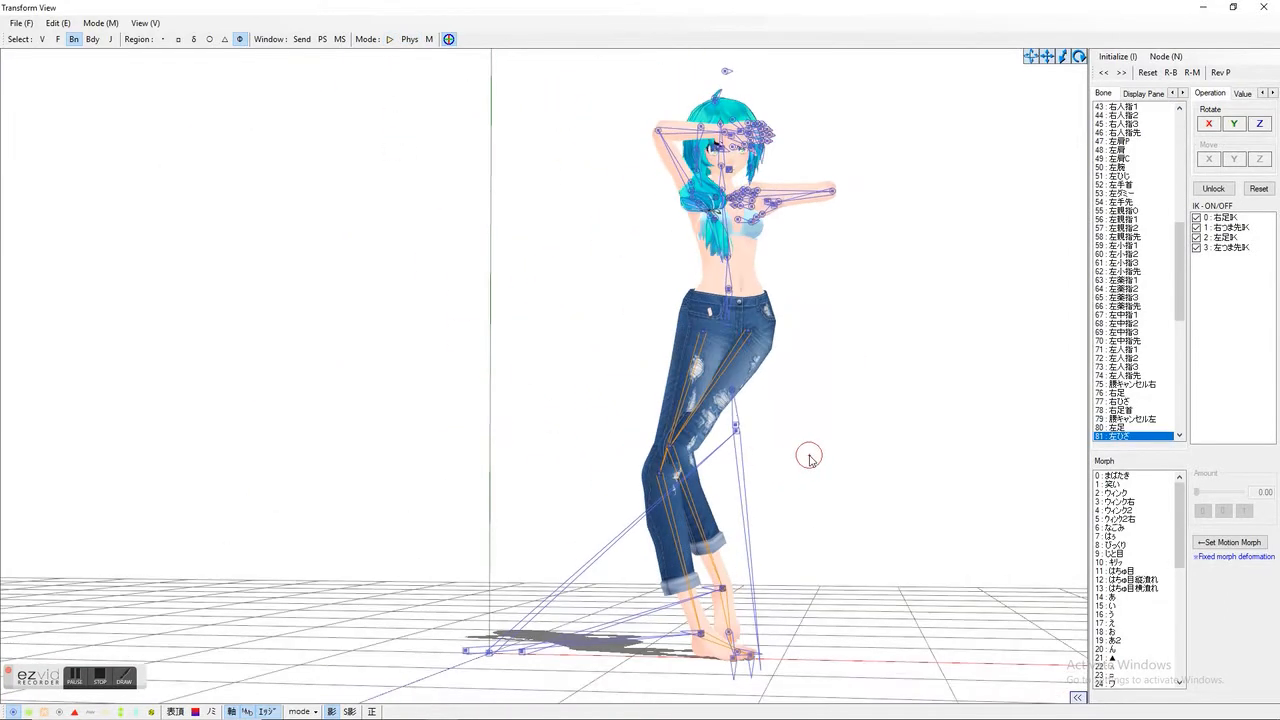
left_click(392, 41)
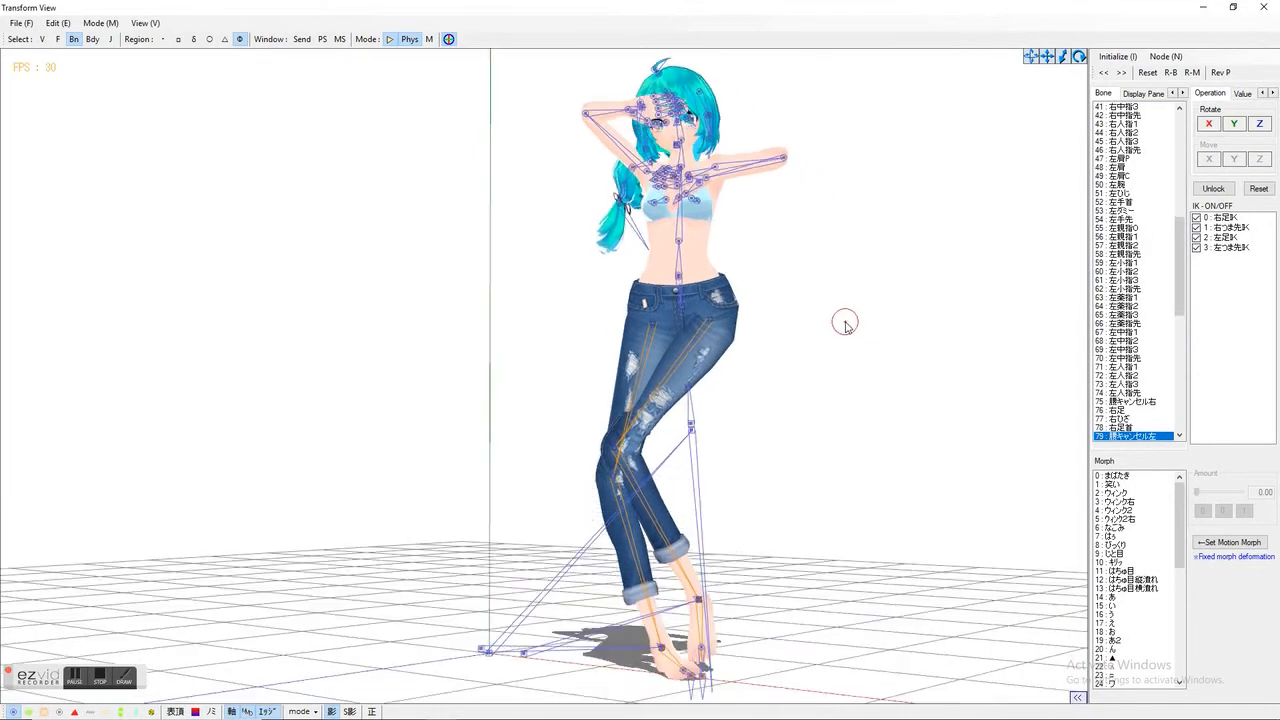
left_click(430, 41)
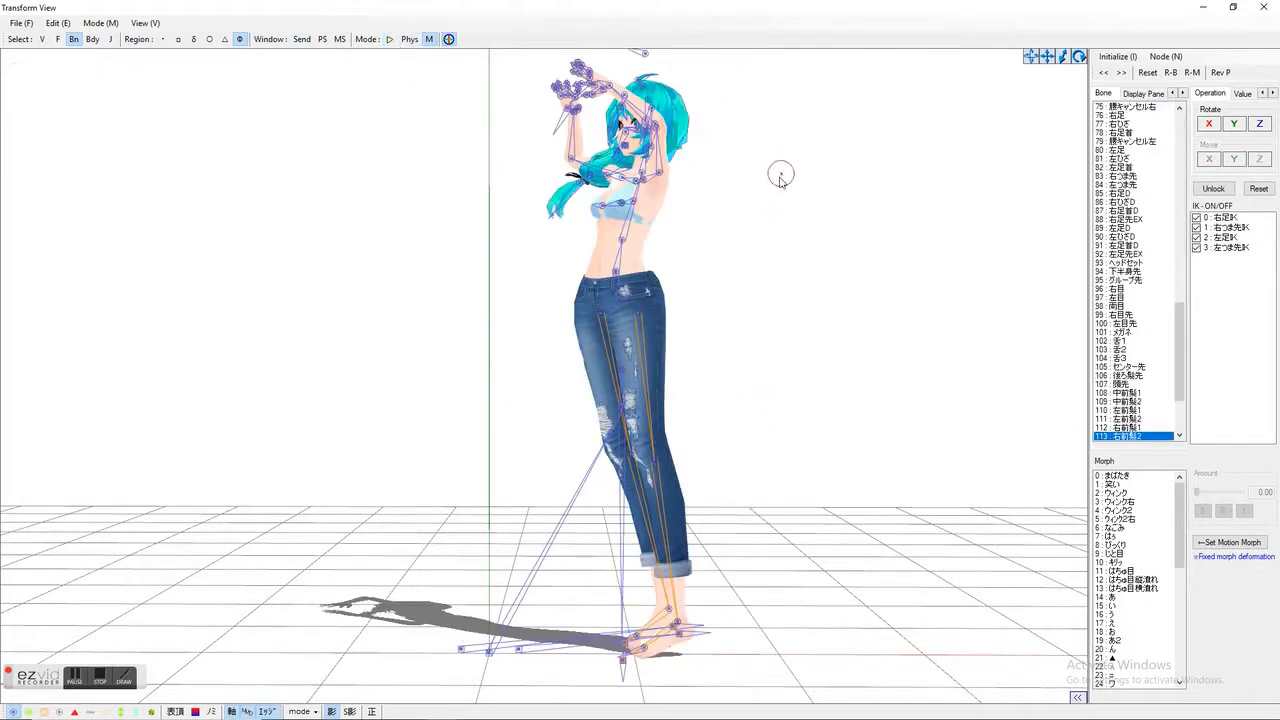
left_click(1263, 7)
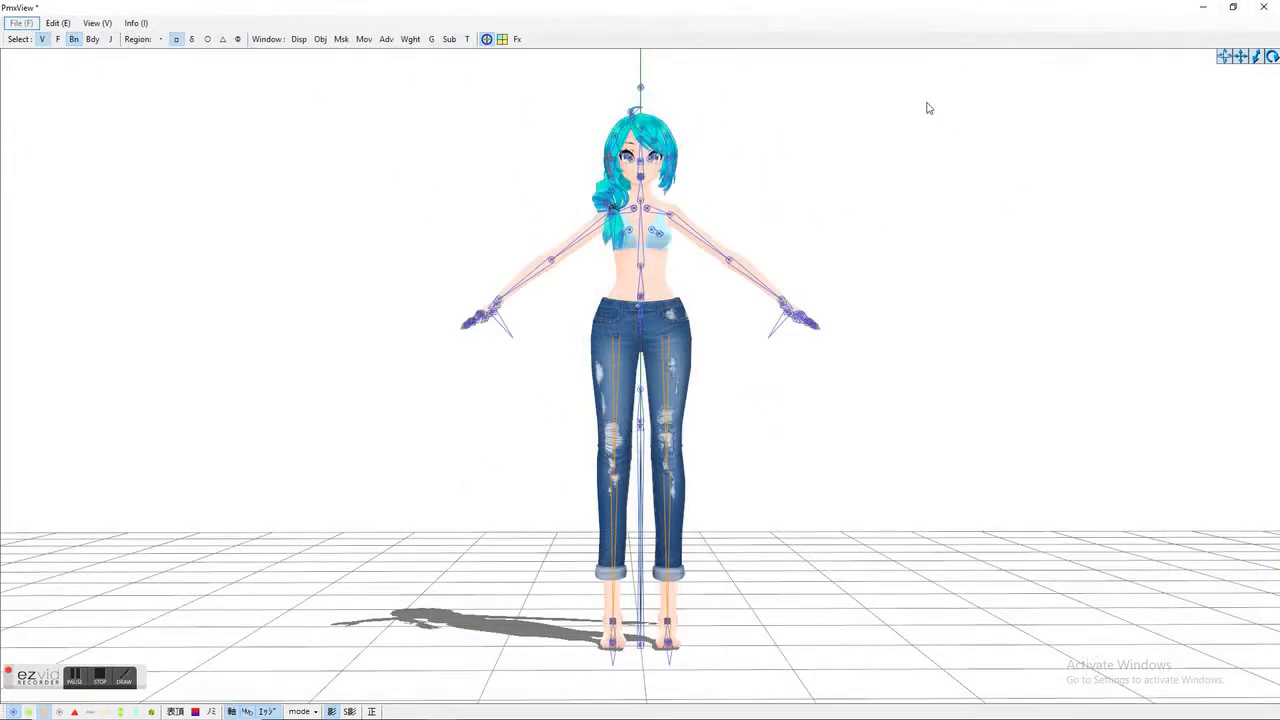
Step: Bring up the model editor, open its bone list and go to the IK bones near the start
mouse_move(441, 712)
left_click(367, 640)
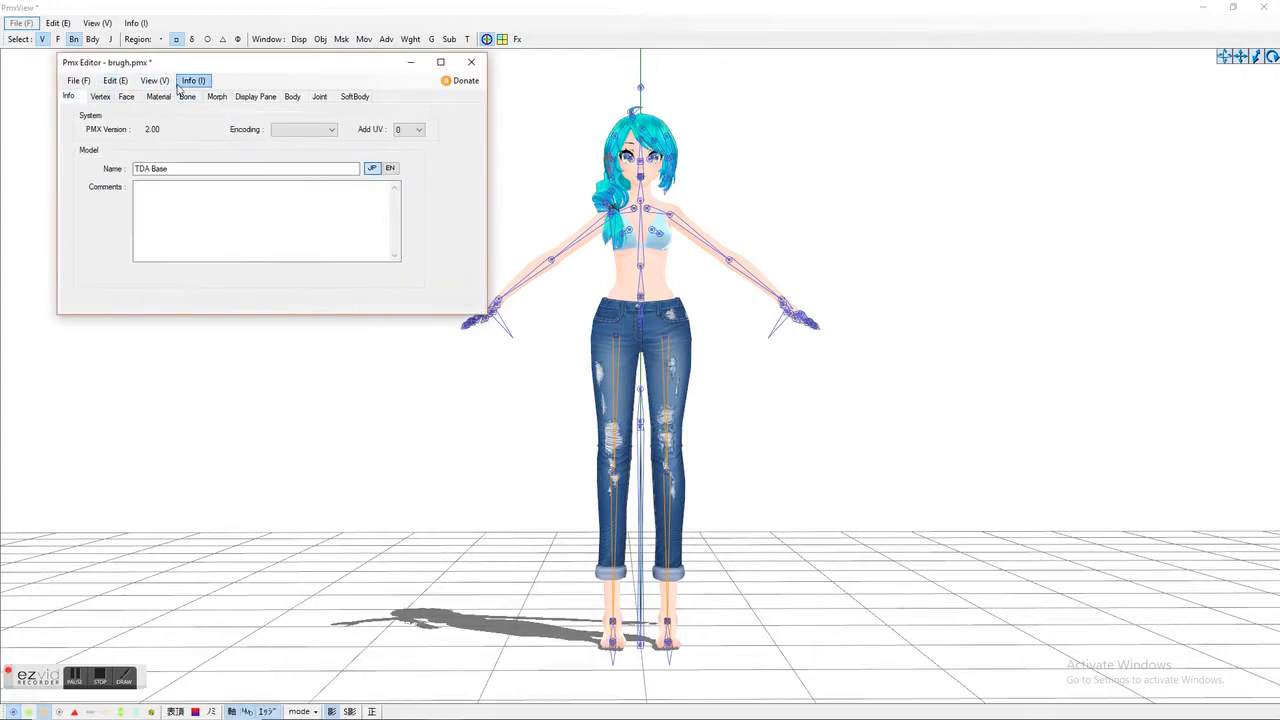
left_click(187, 96)
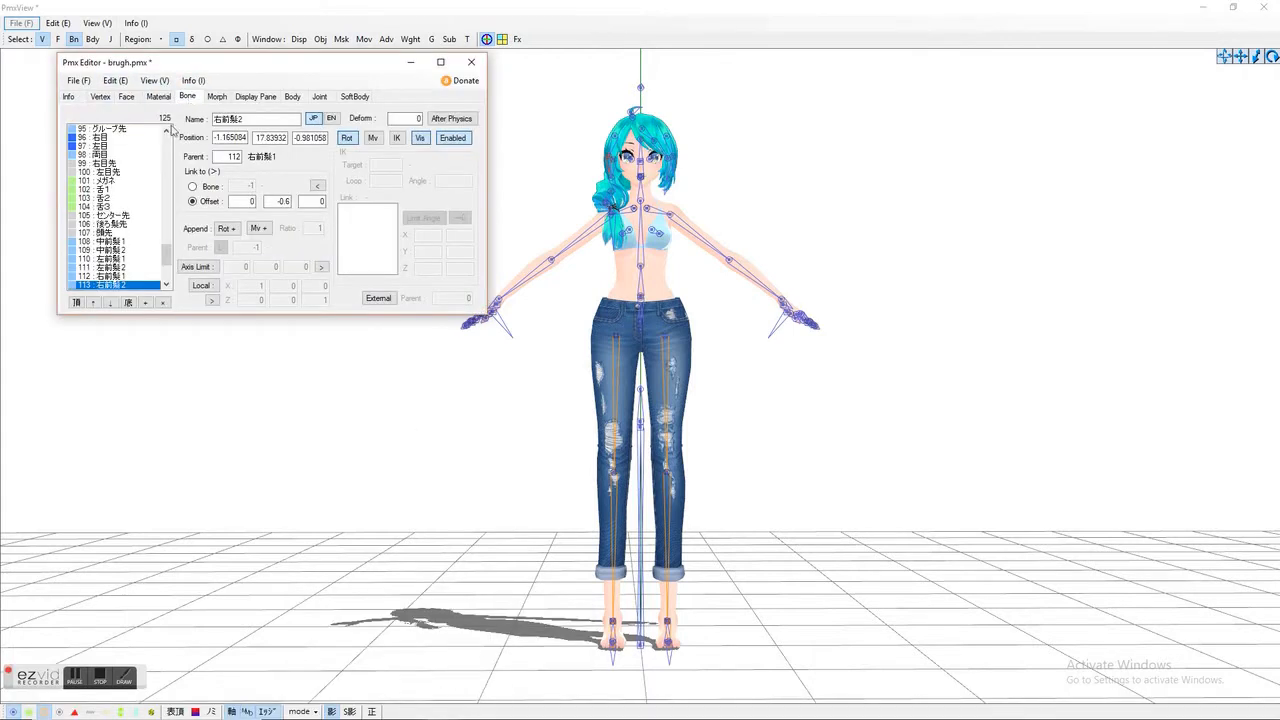
scroll(139, 197, "down", 20)
scroll(139, 197, "up", 20)
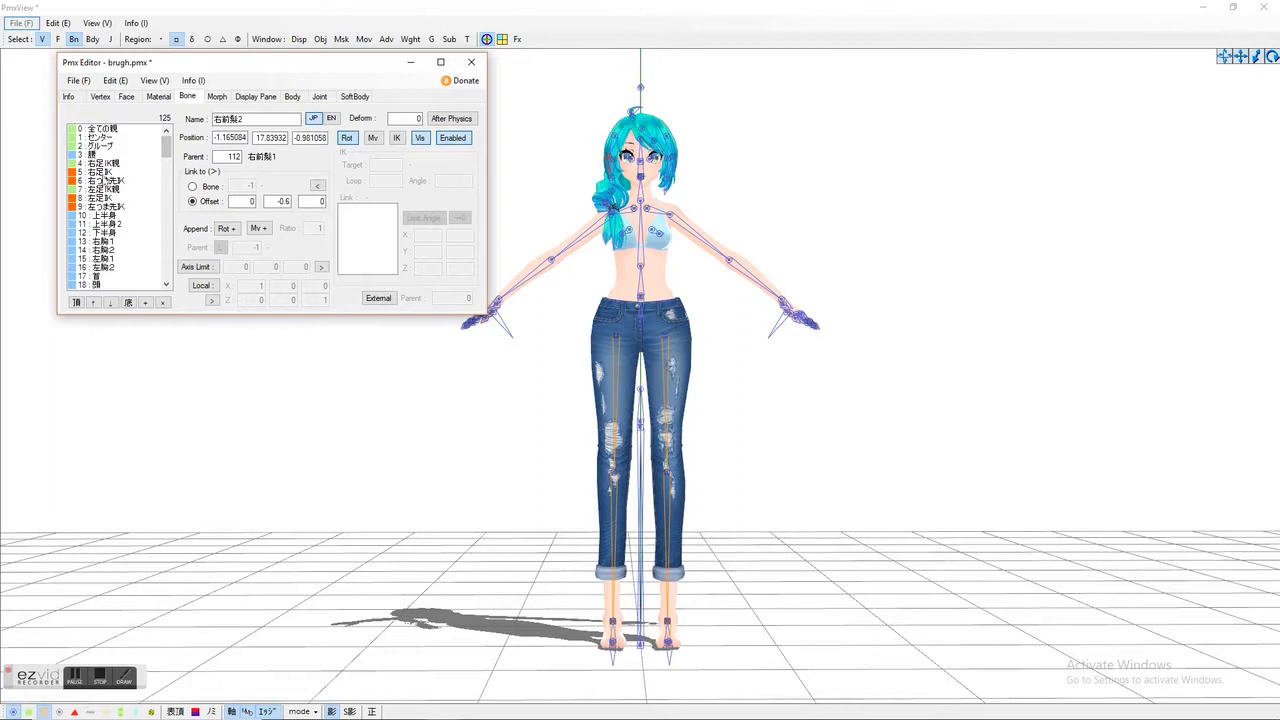
scroll(120, 200, "down", 20)
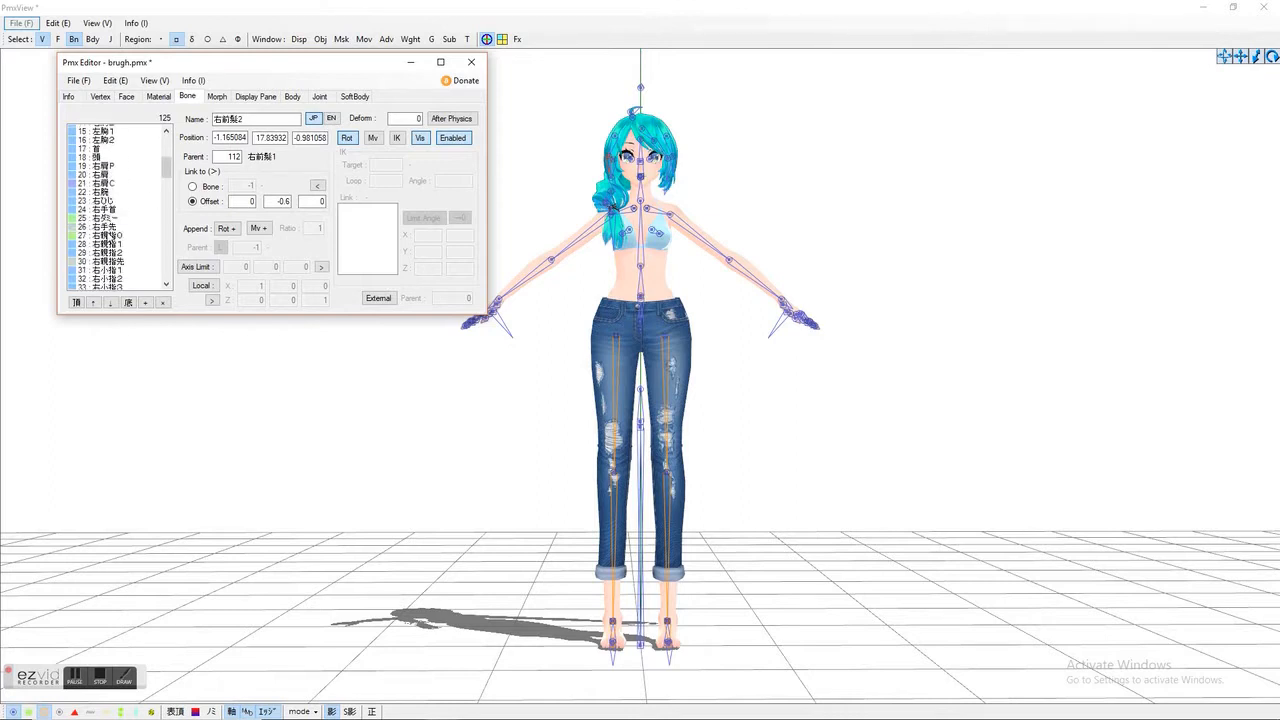
left_click_drag(174, 282, 176, 126)
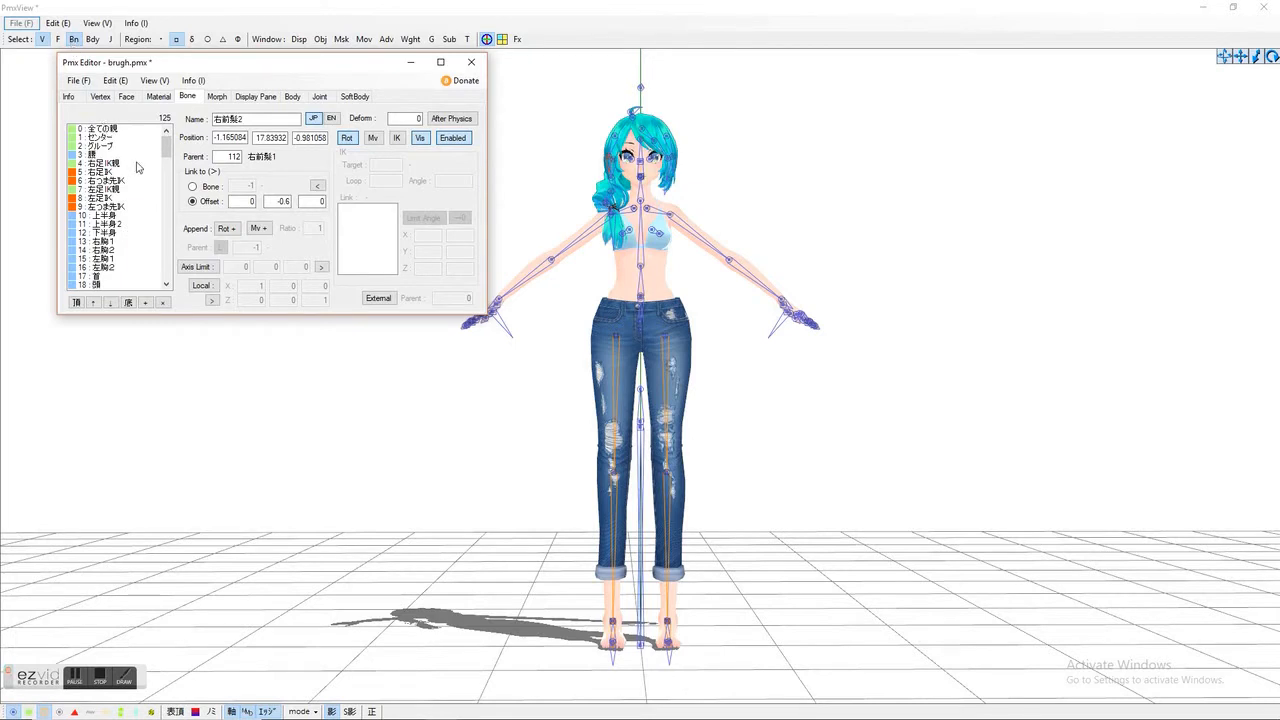
Step: Select the 右足IK and 左足IK bones in turn to locate them at the model's ankles
left_click(92, 174)
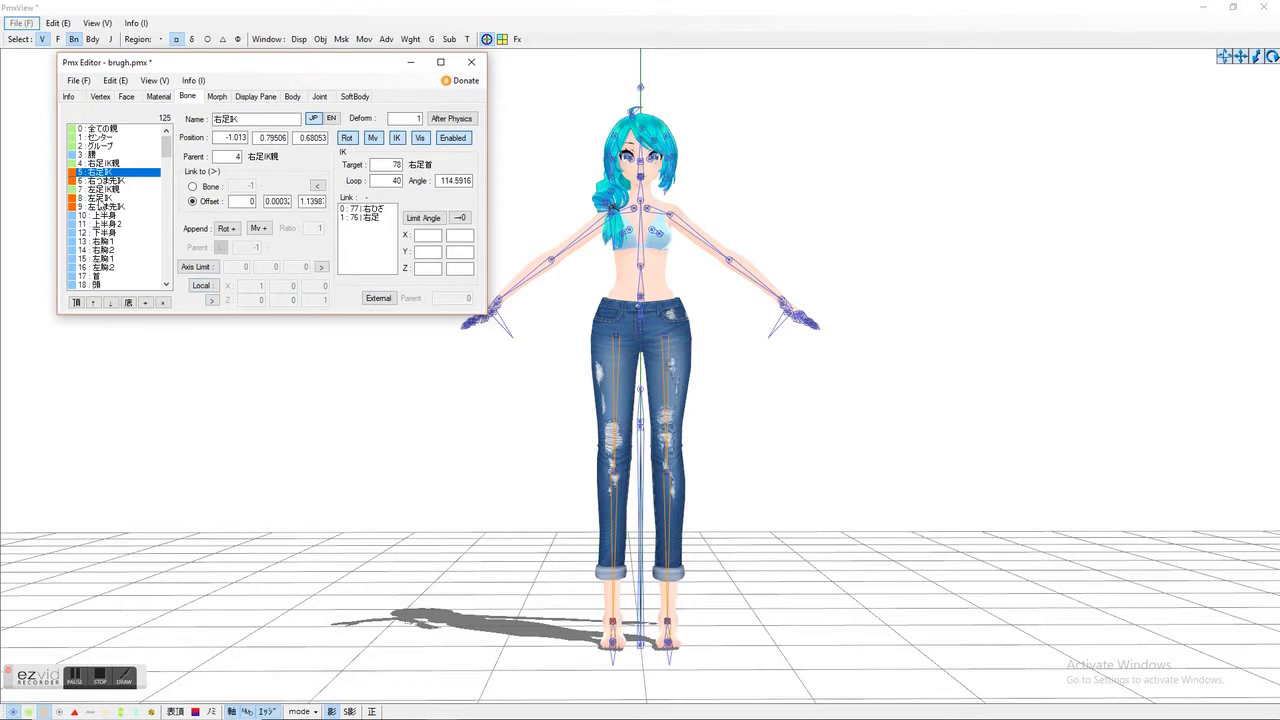
left_click(100, 198)
scroll(670, 632, "up", 10)
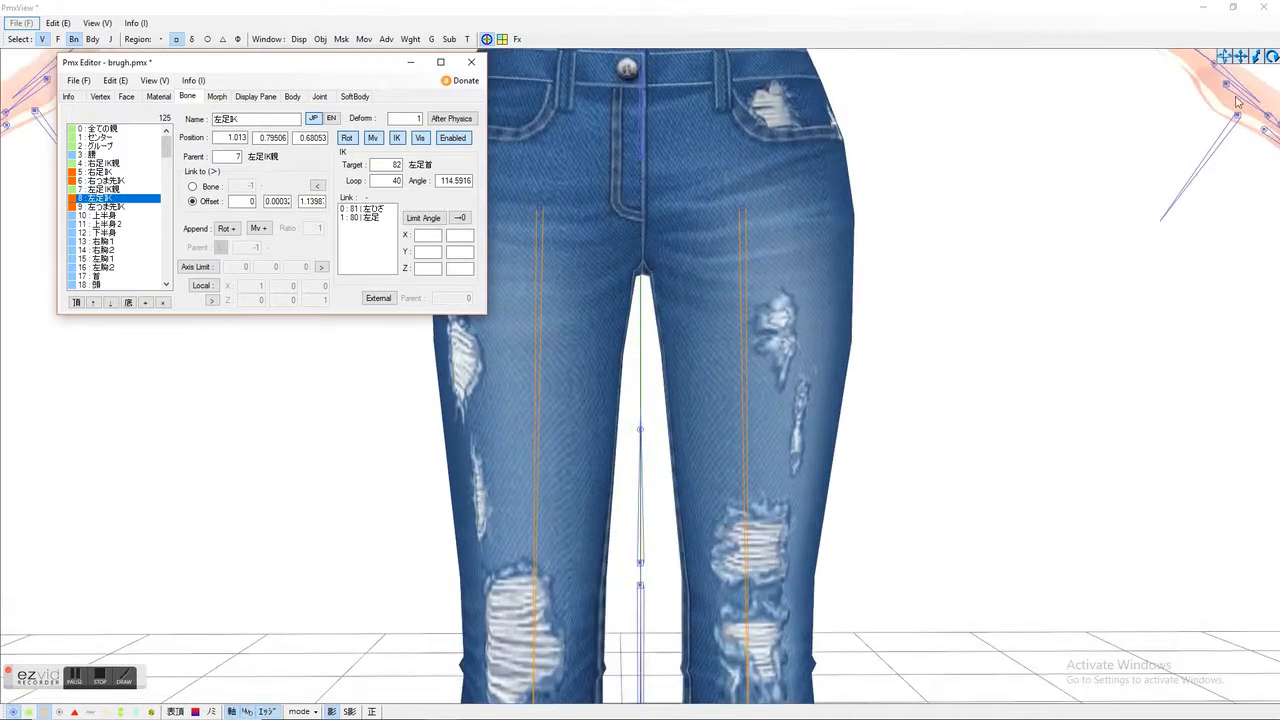
left_click_drag(1241, 62, 1241, 30)
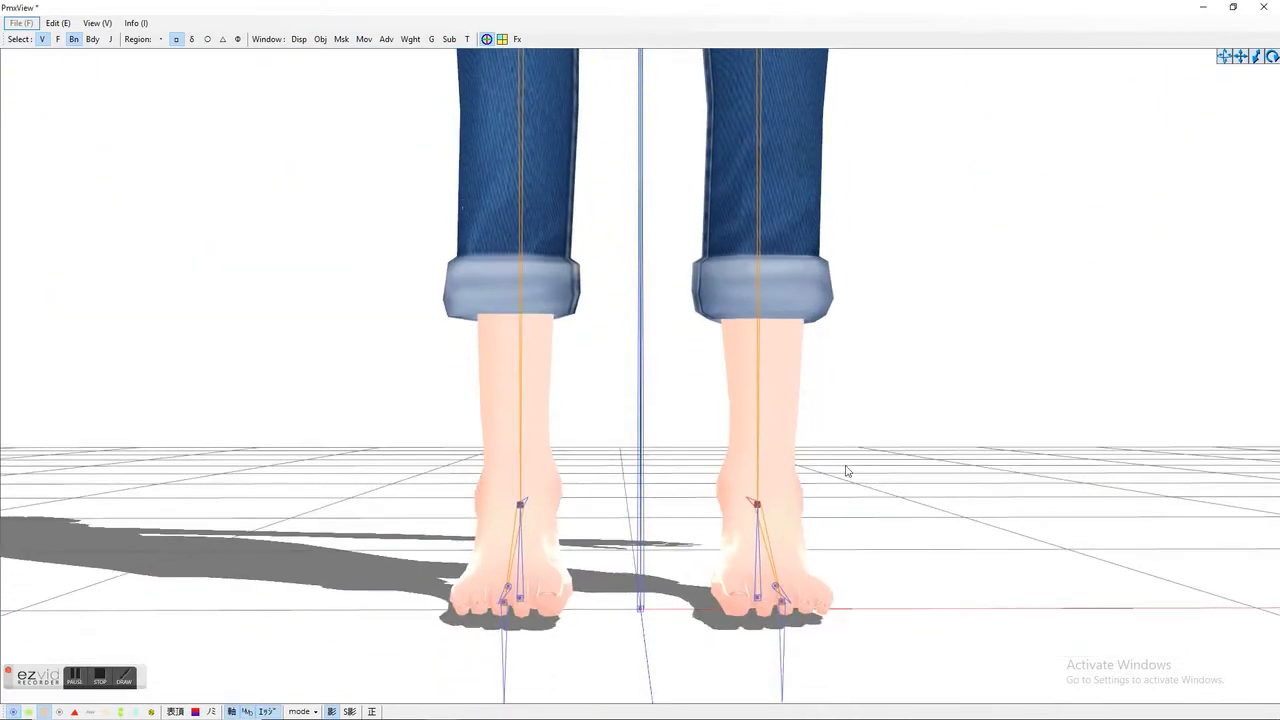
mouse_move(441, 707)
left_click(370, 640)
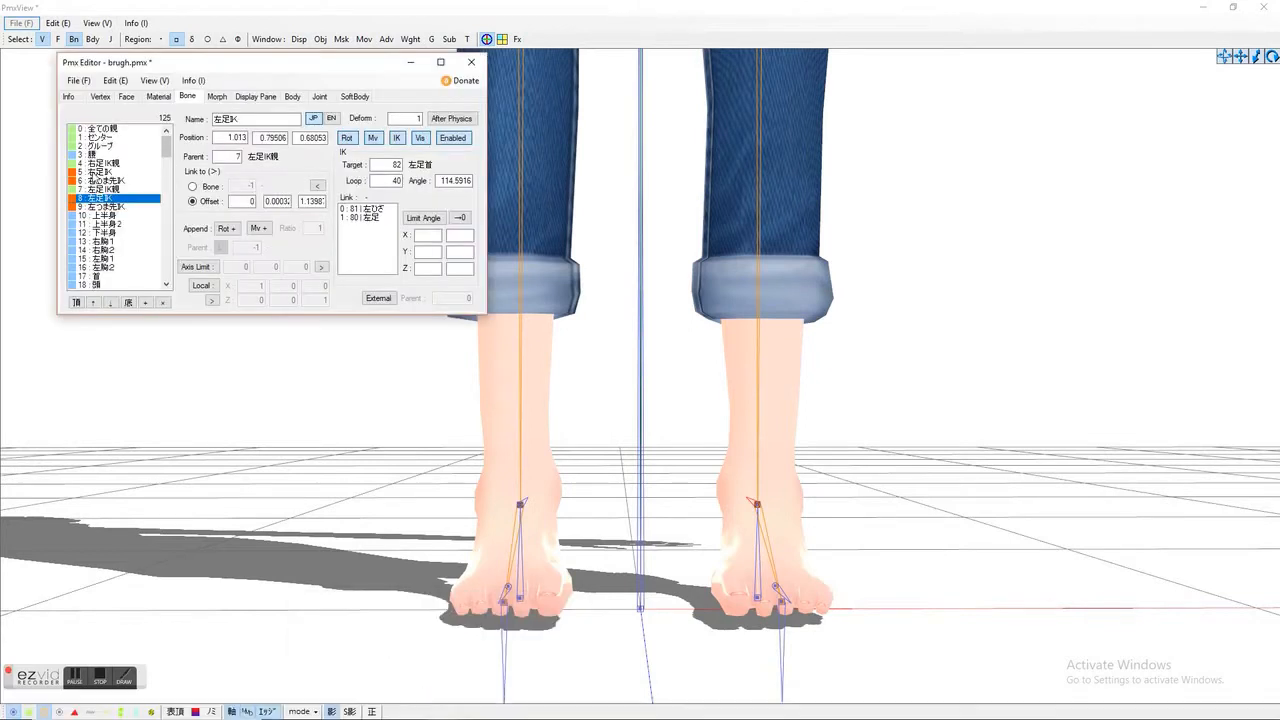
left_click(96, 172)
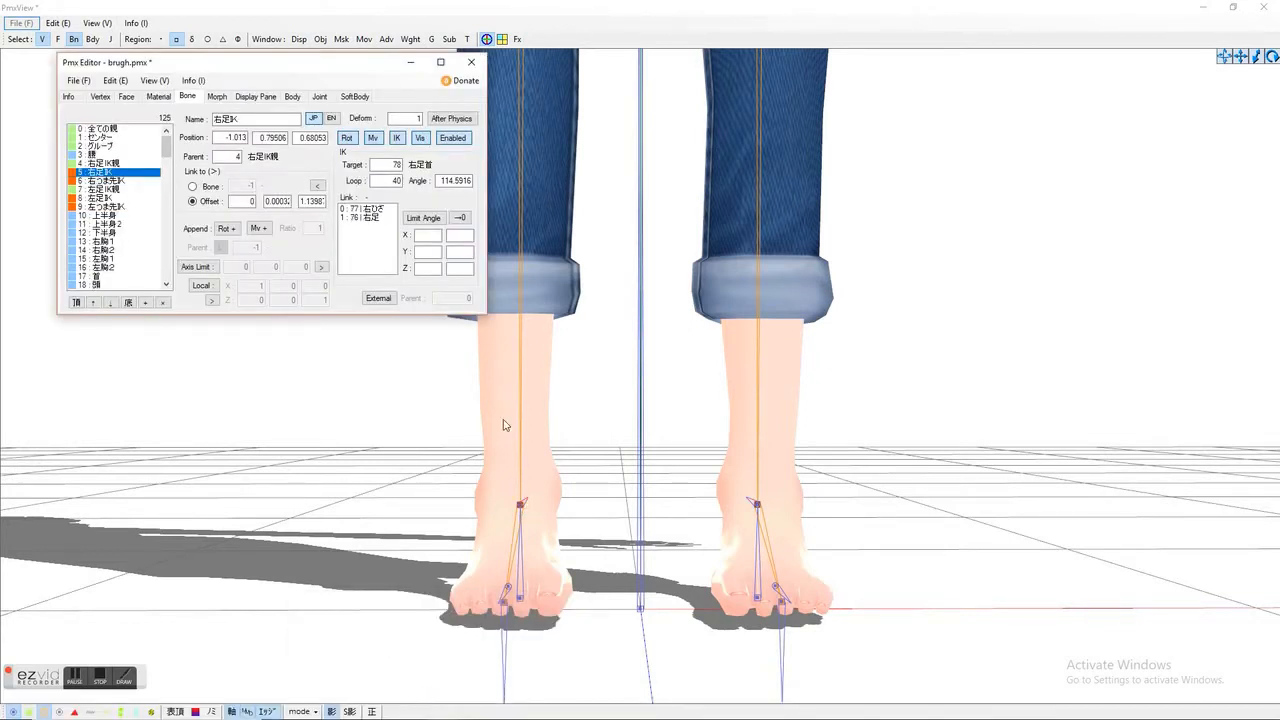
left_click(91, 199)
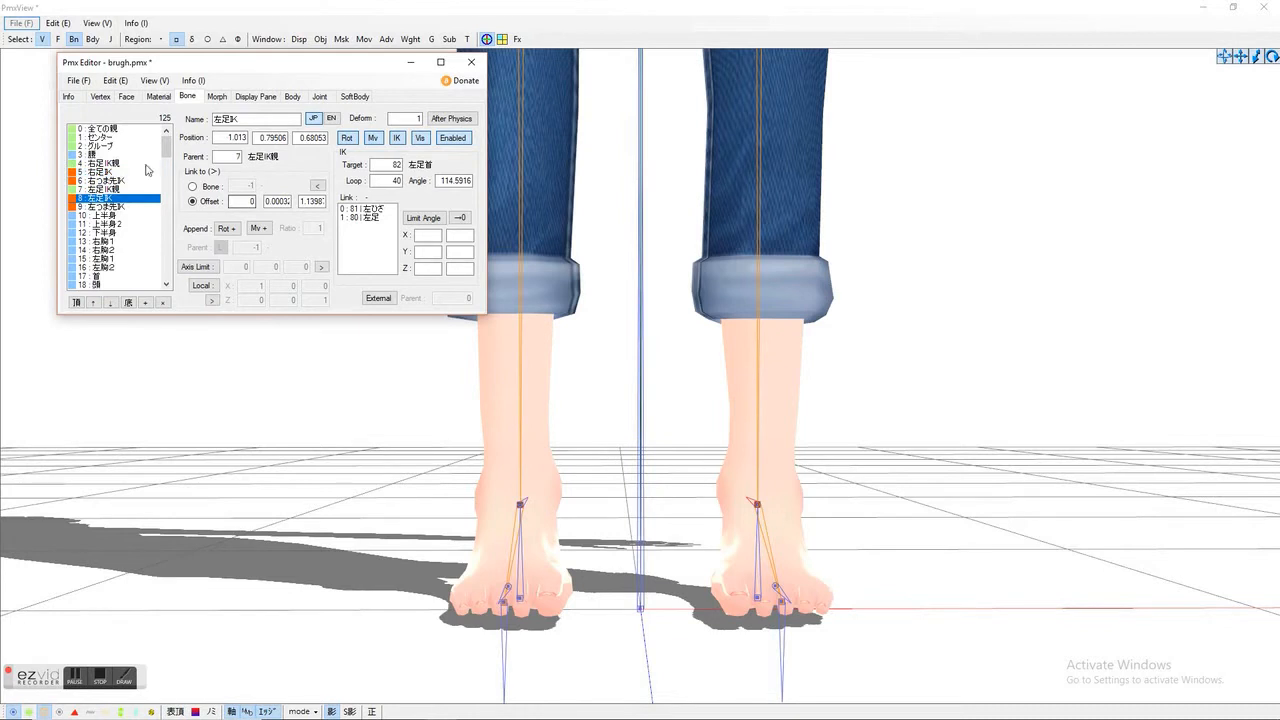
Step: Set the X angle limits of the 右ひざ link in the 右足IK bone
left_click(94, 171)
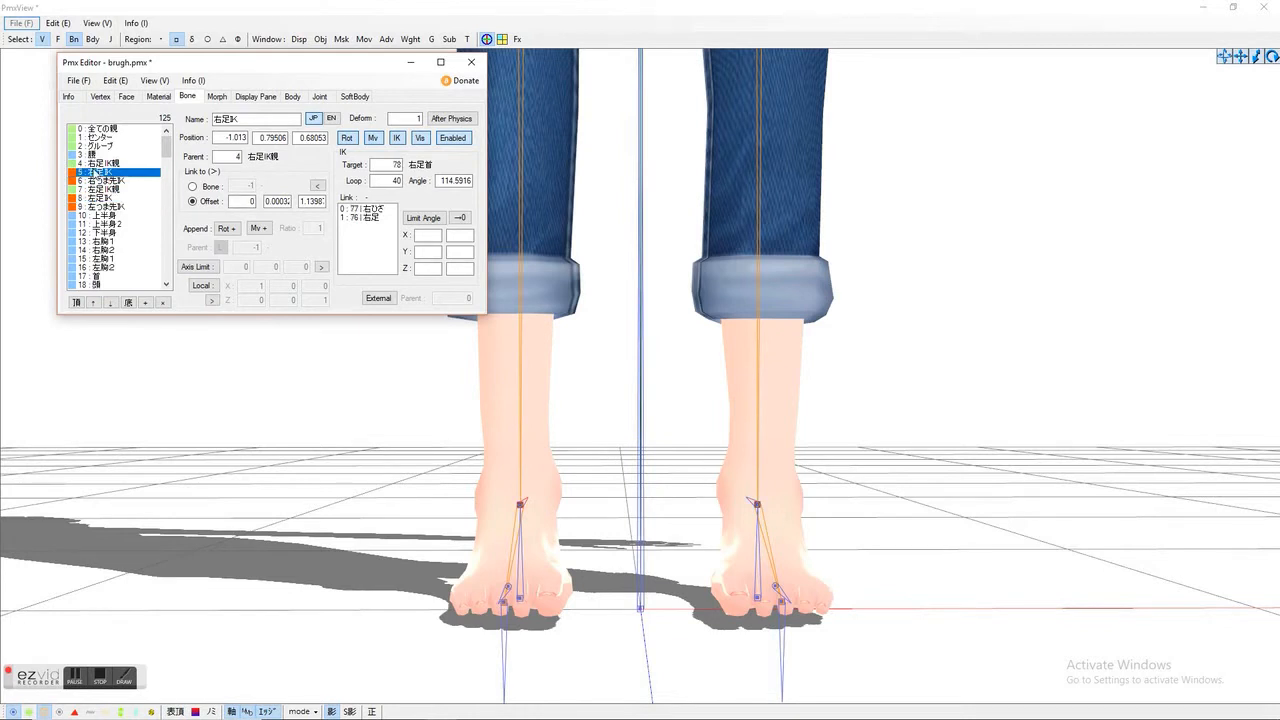
left_click(358, 209)
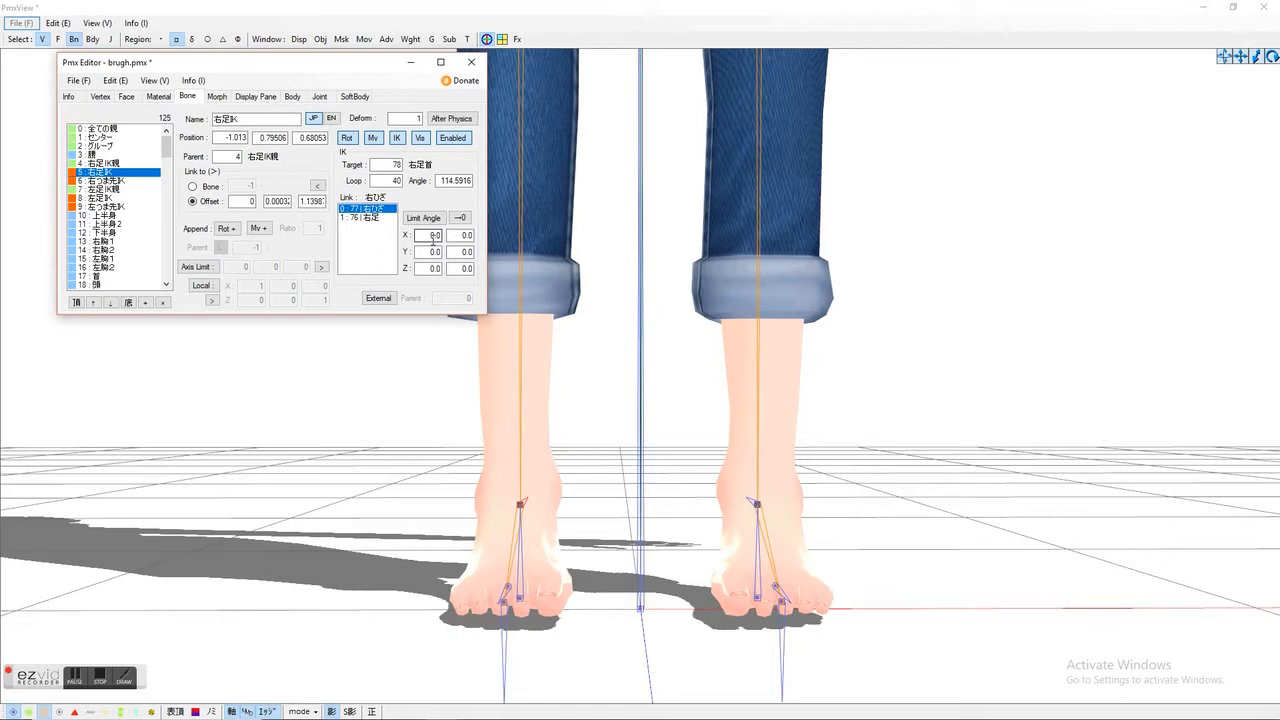
left_click_drag(431, 235, 491, 232)
left_click_drag(451, 239, 480, 240)
Step: Limit the 左ひざ link of the 左足IK bone to an X angle range of -180 to -5
left_click(95, 198)
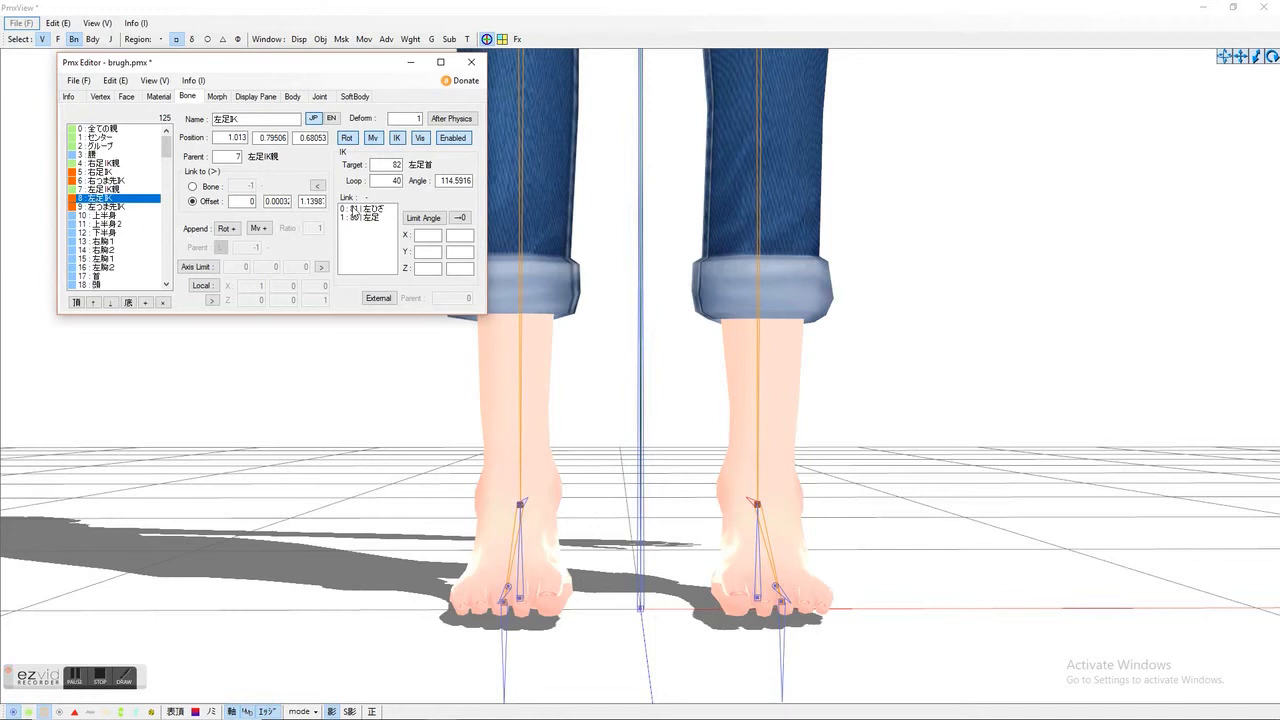
left_click(354, 209)
double_click(433, 235)
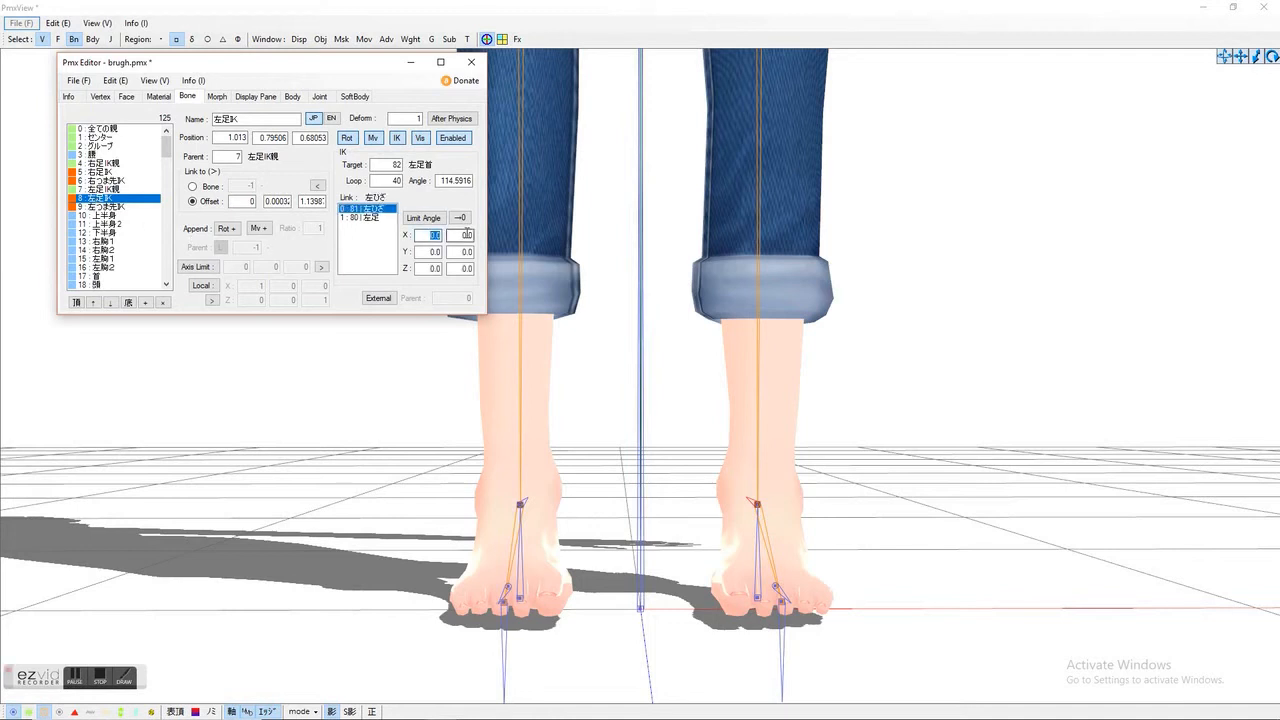
key("Tab")
key("Tab")
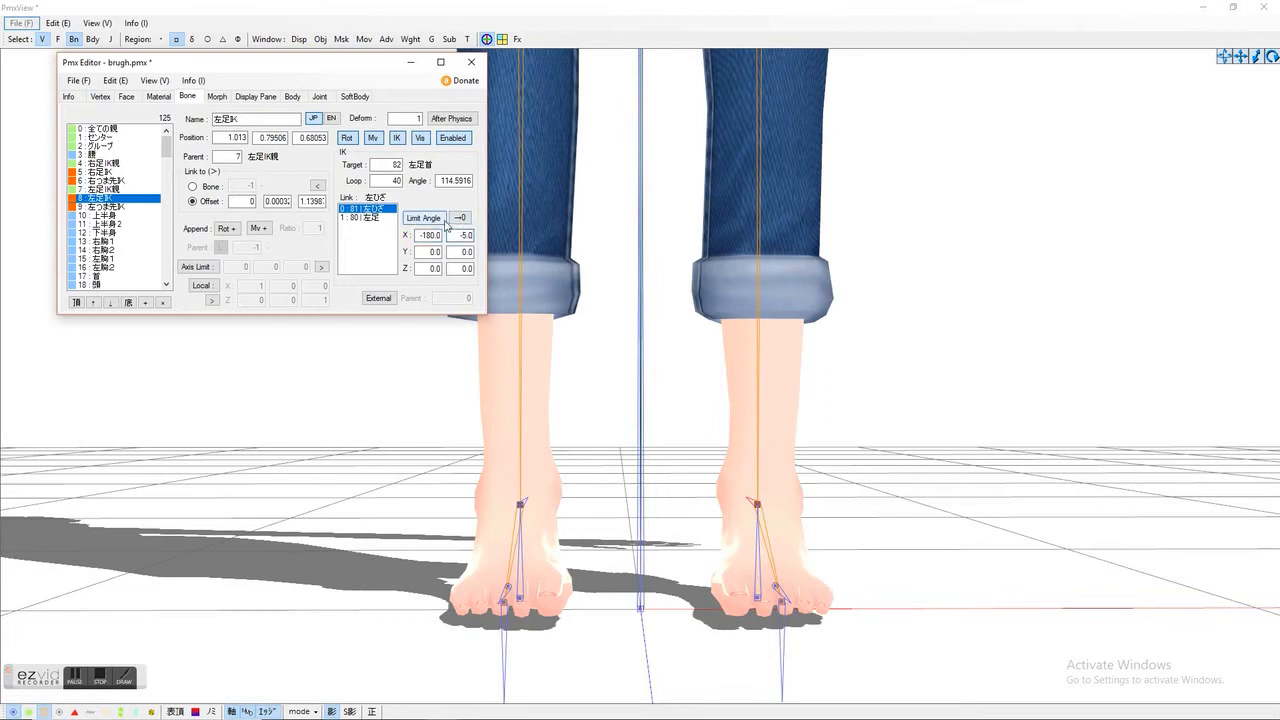
Step: Save the model as brugh.pmx, overwriting the existing file
left_click(78, 80)
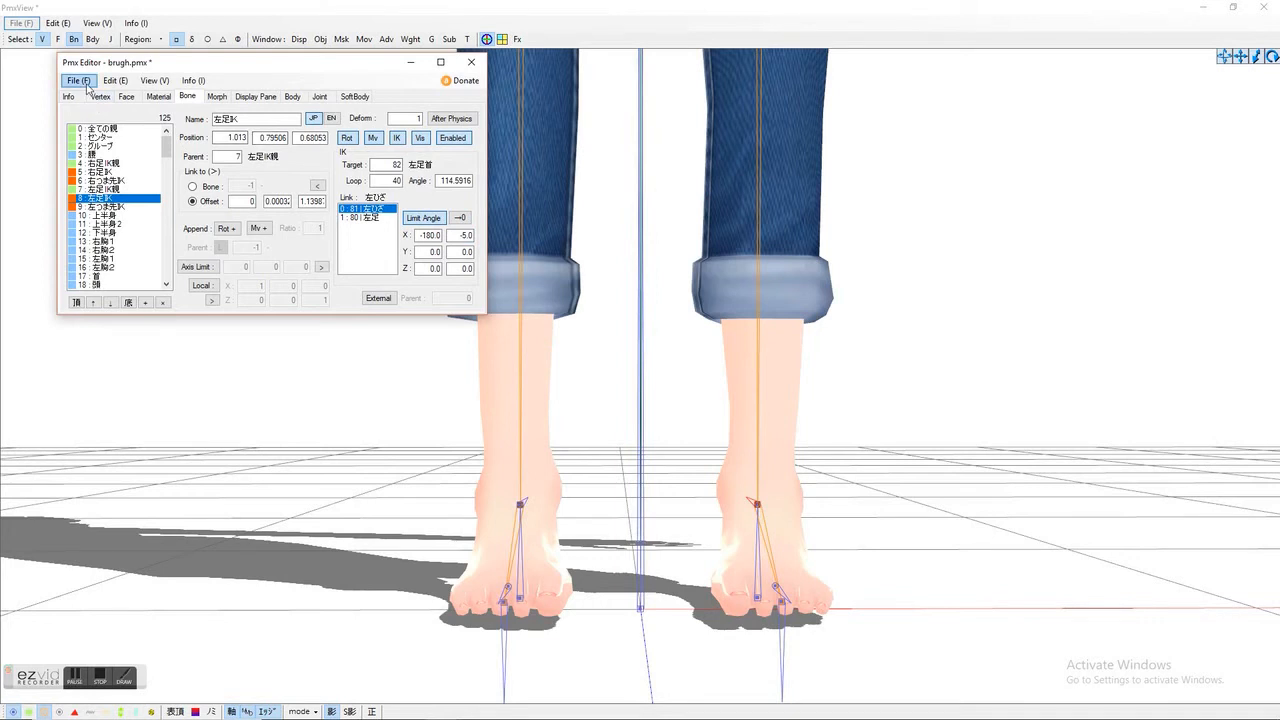
left_click(107, 144)
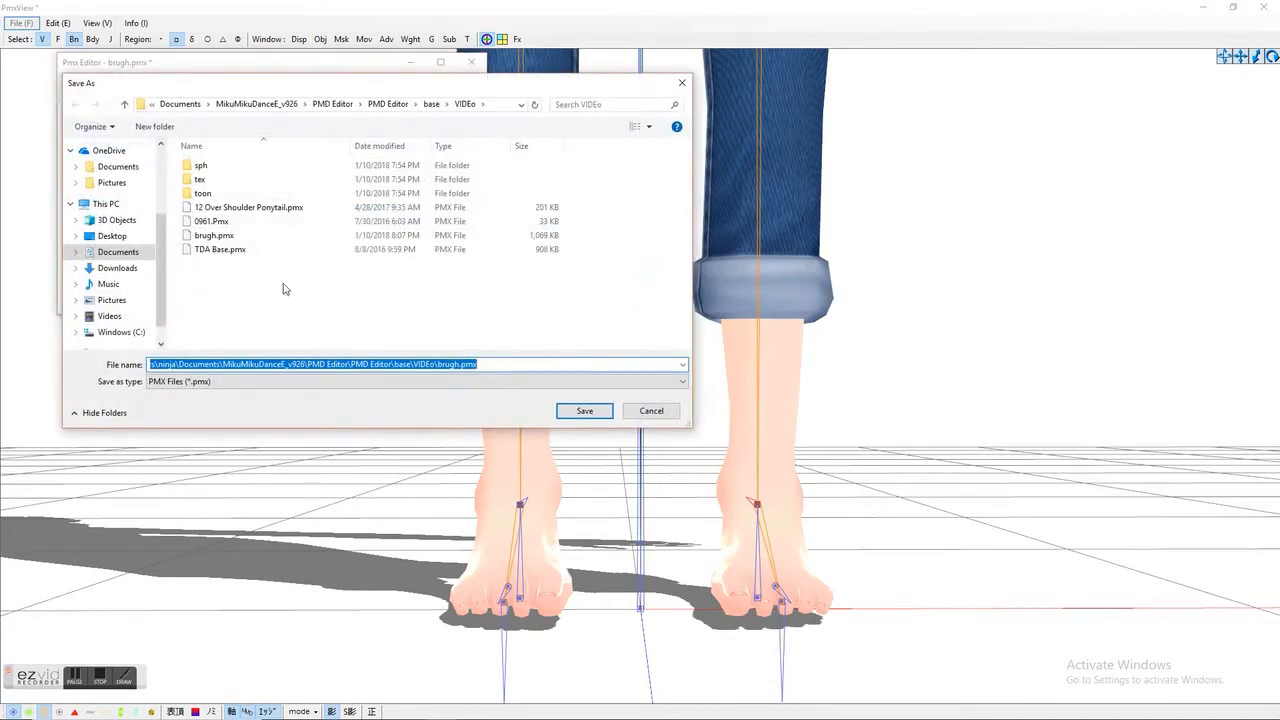
left_click(584, 410)
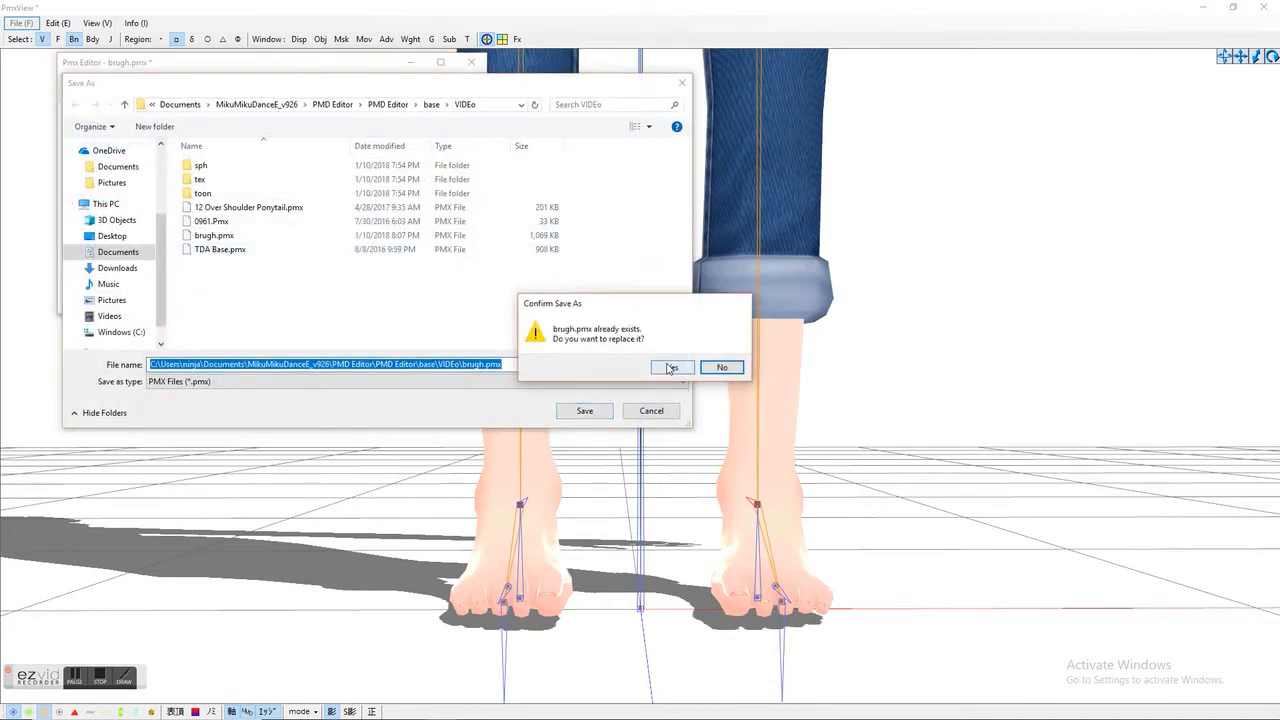
left_click(672, 367)
Step: Play the motion with physics in the transform view to check how the knees bend with the angle limits
left_click(500, 39)
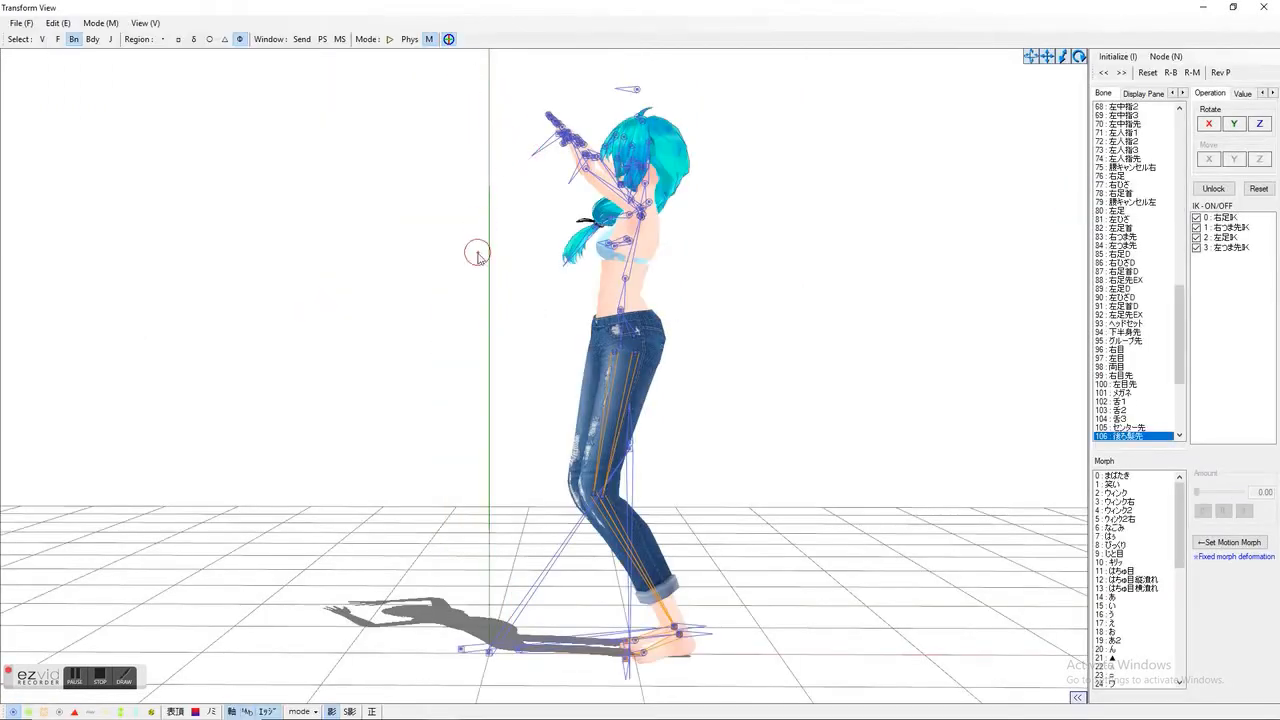
left_click(391, 39)
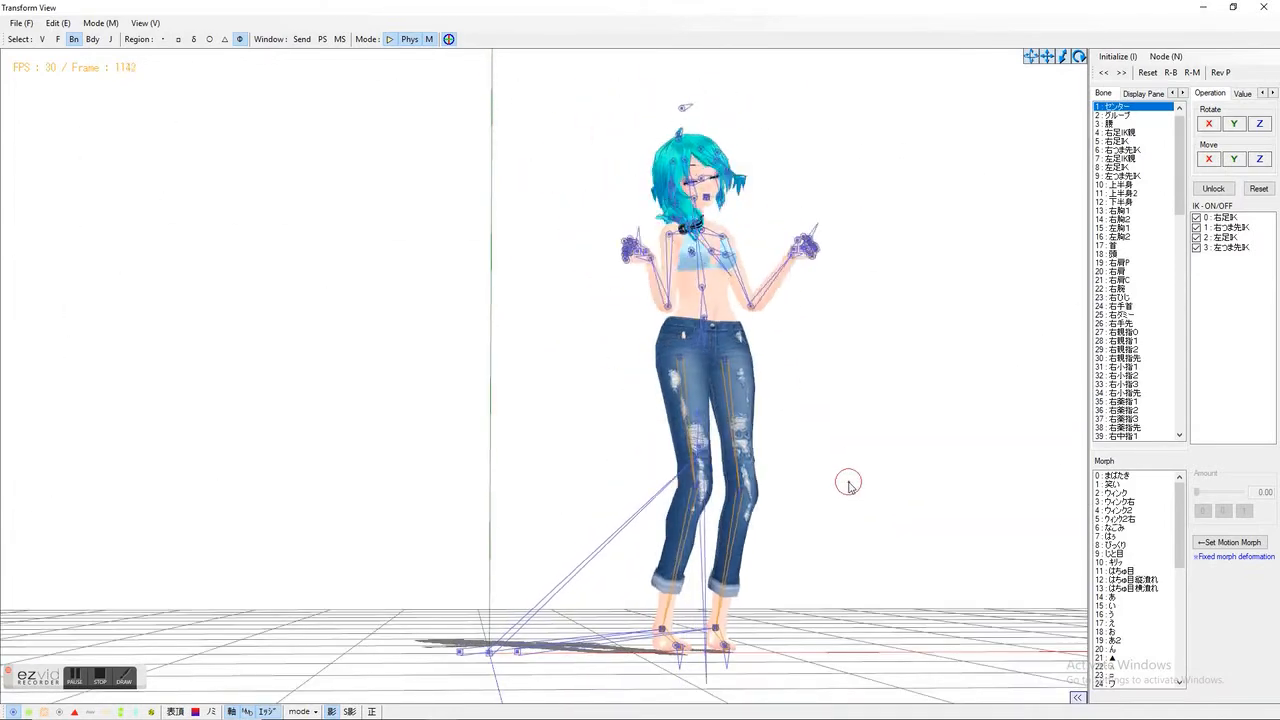
left_click(759, 393)
left_click(759, 393)
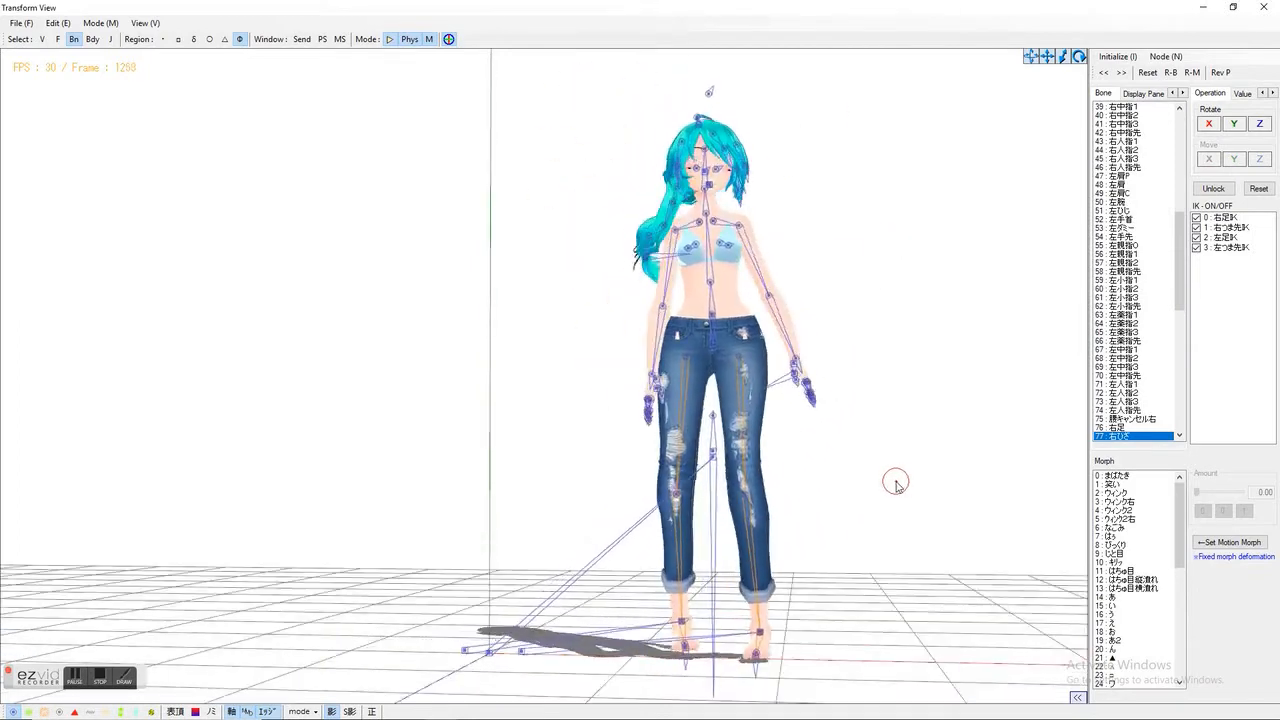
left_click(124, 681)
left_click(16, 490)
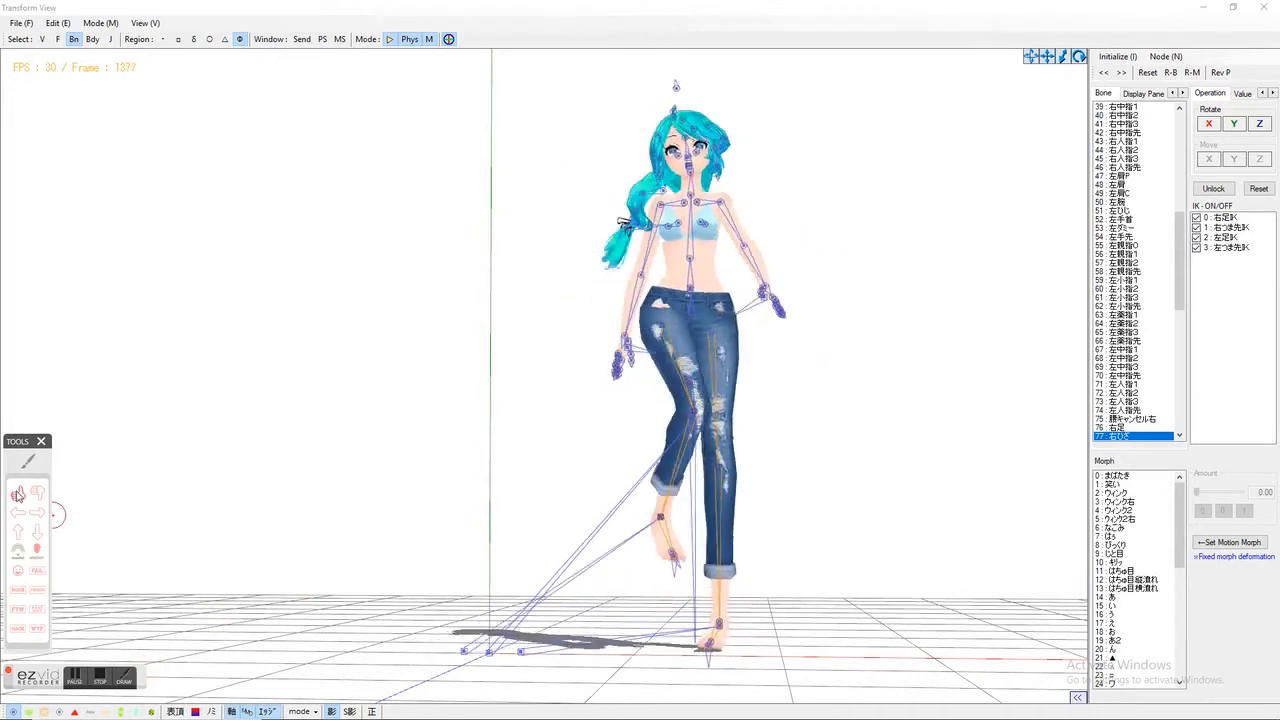
left_click(183, 216)
left_click(365, 238)
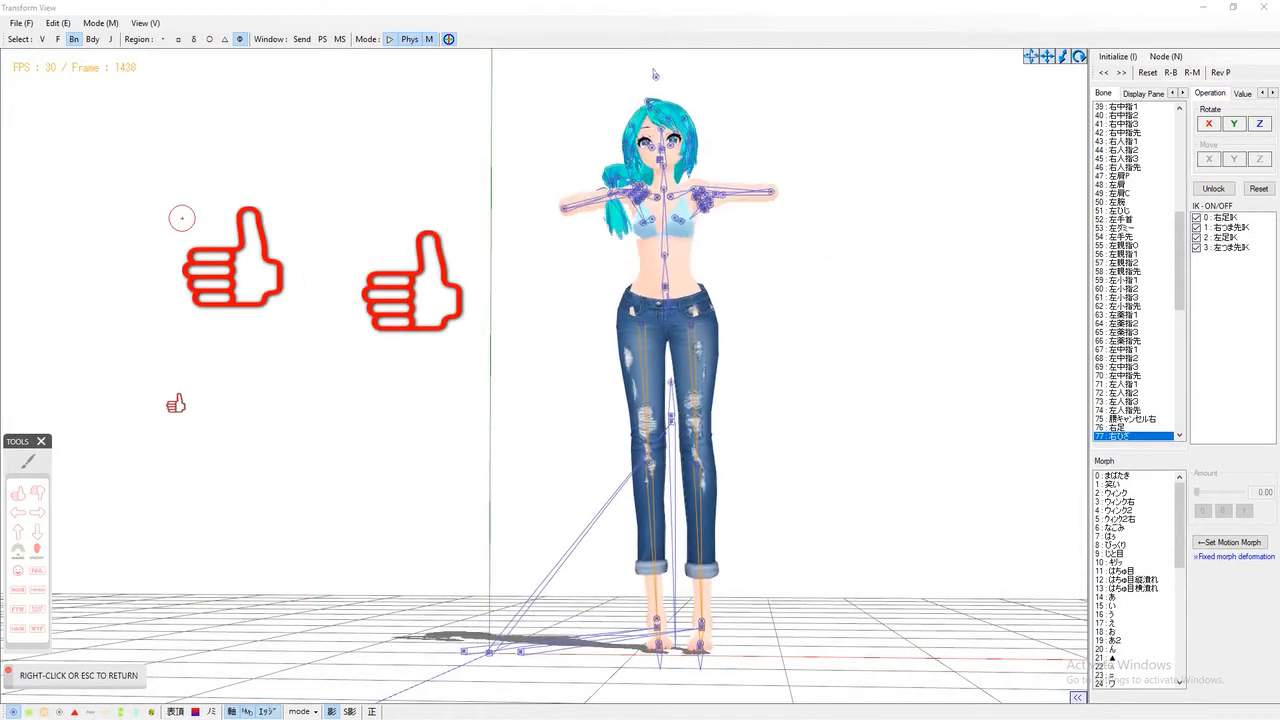
left_click(168, 402)
left_click(344, 486)
left_click(428, 360)
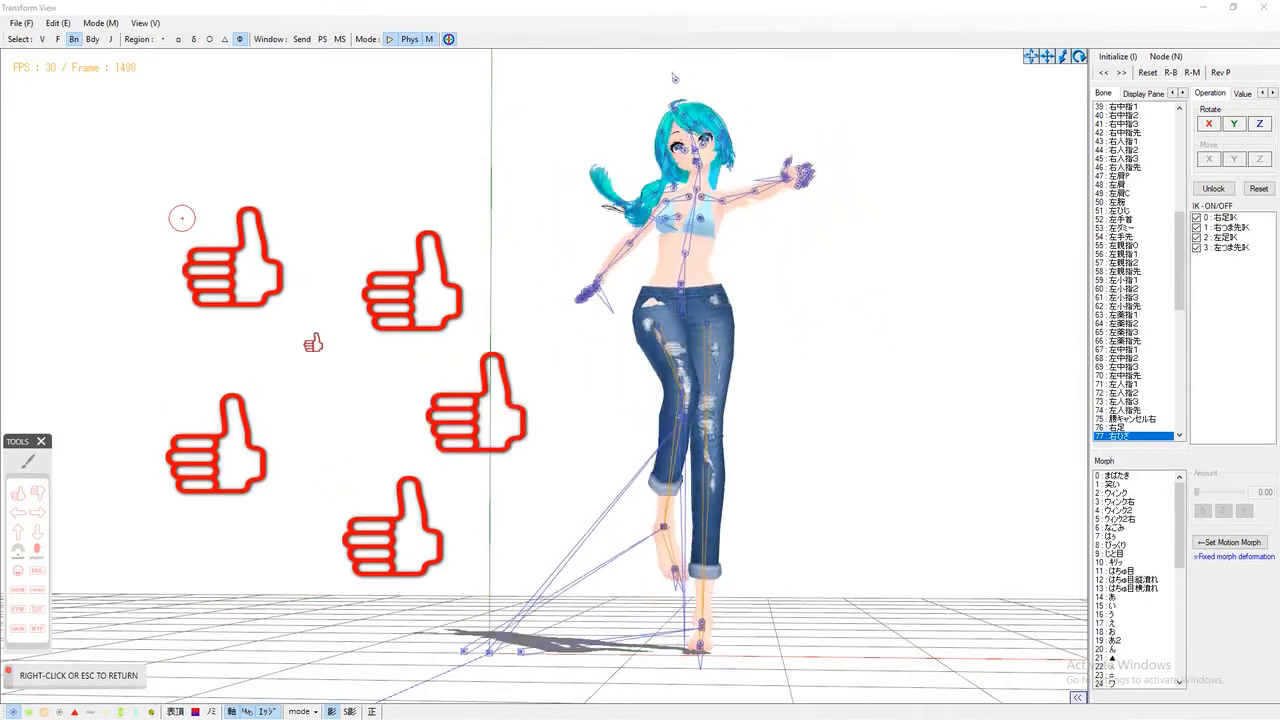
left_click(291, 346)
left_click(850, 69)
left_click(965, 104)
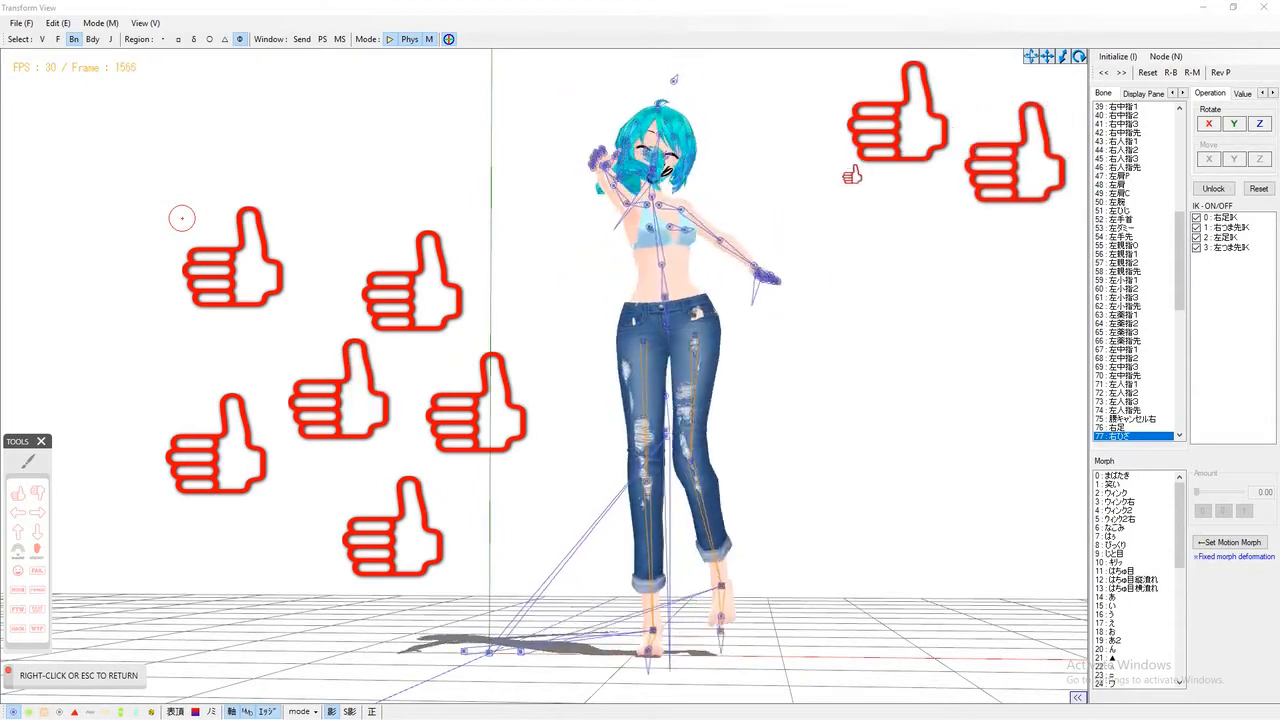
left_click(836, 195)
left_click(960, 248)
left_click(820, 339)
left_click(965, 402)
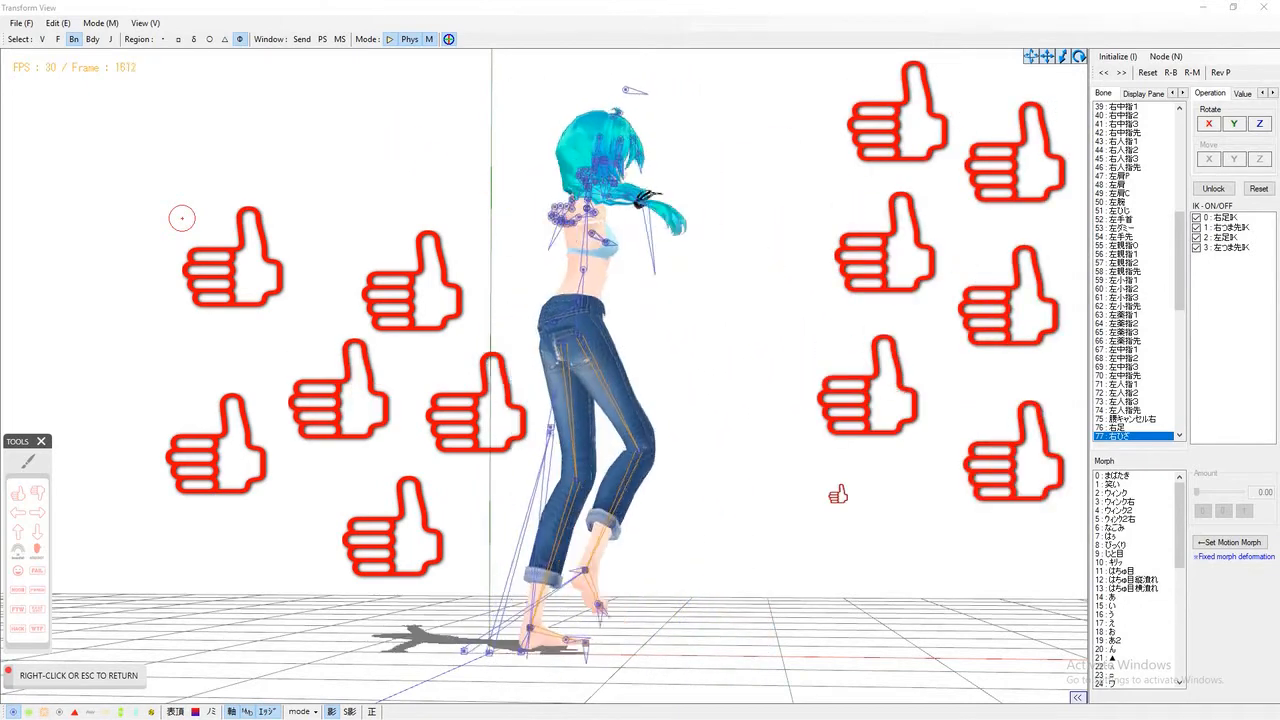
left_click(830, 484)
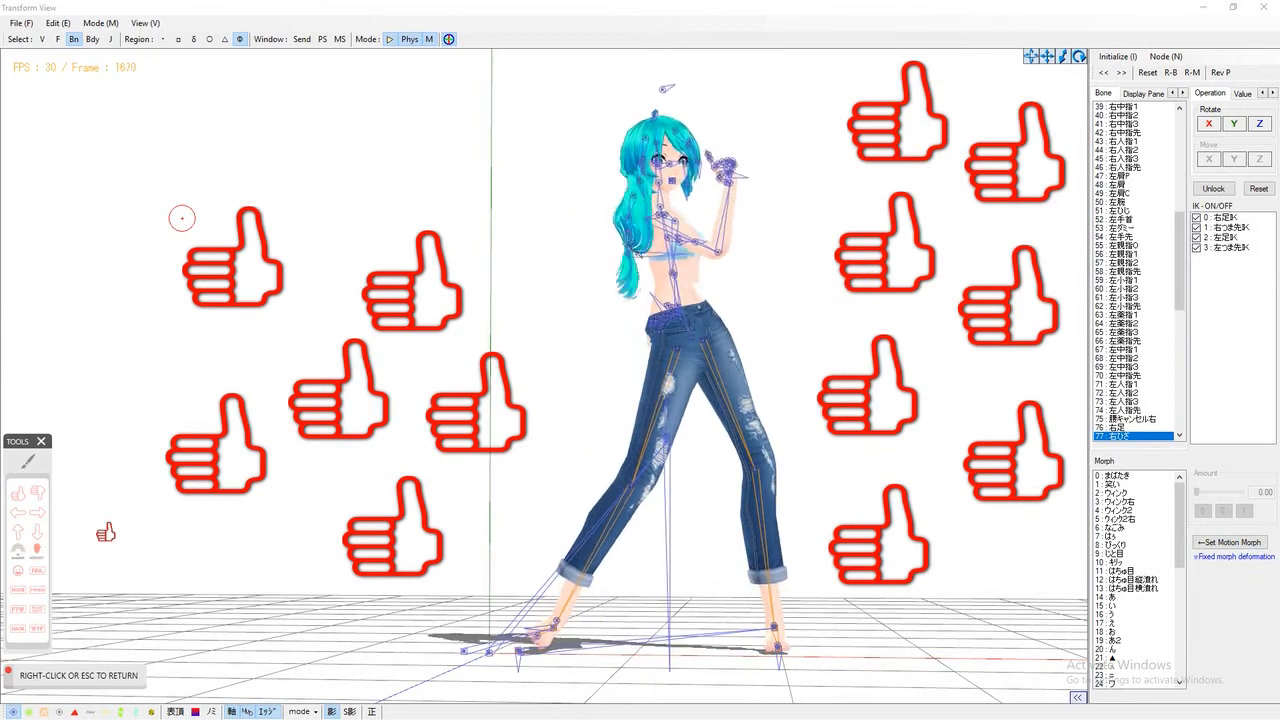